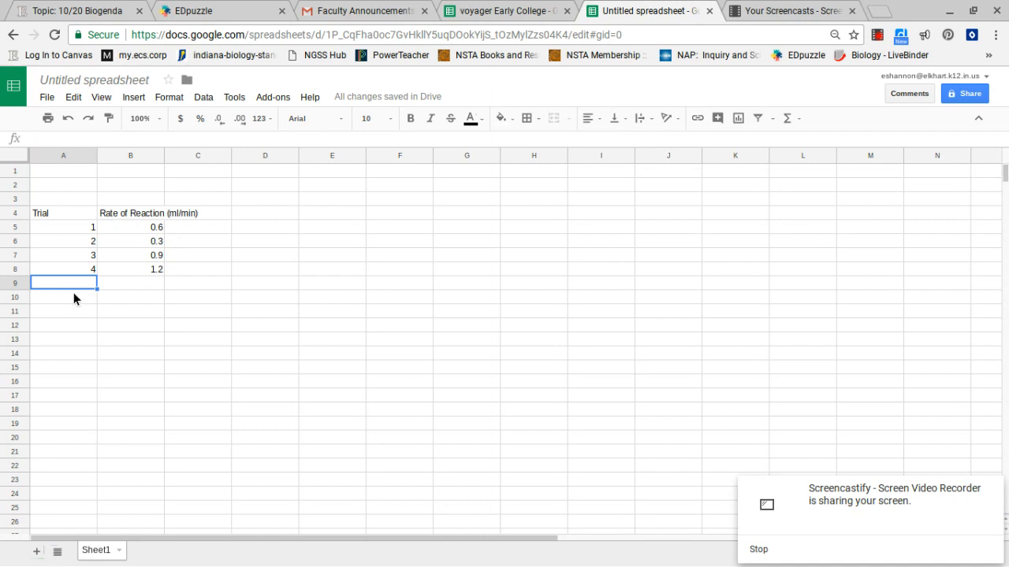
# - Select the Trial and Rate of Reaction data in A4:B8 and insert a chart
pyautogui.click(74, 297)
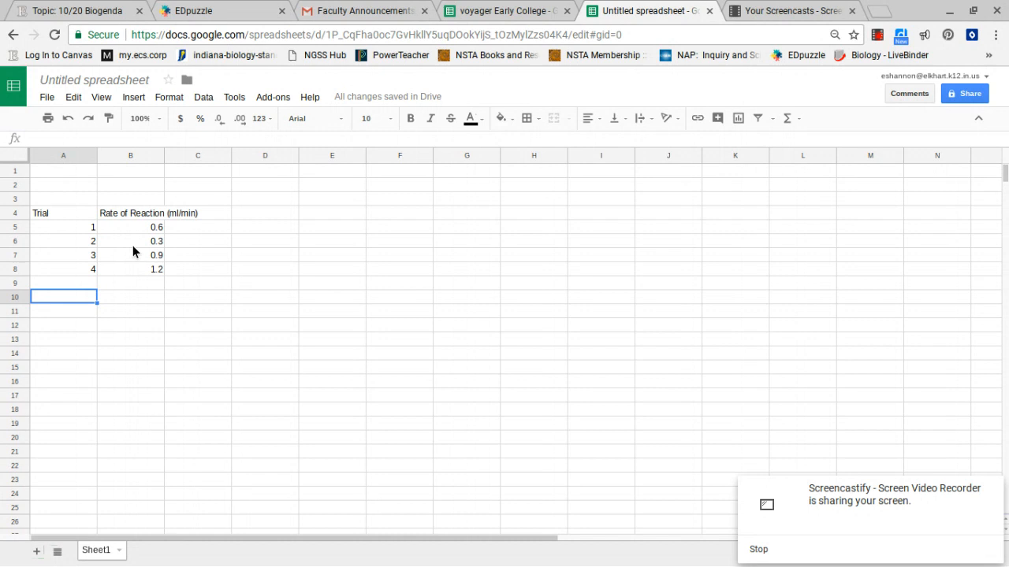
pyautogui.click(66, 218)
pyautogui.moveTo(125, 205); pyautogui.dragTo(137, 264)
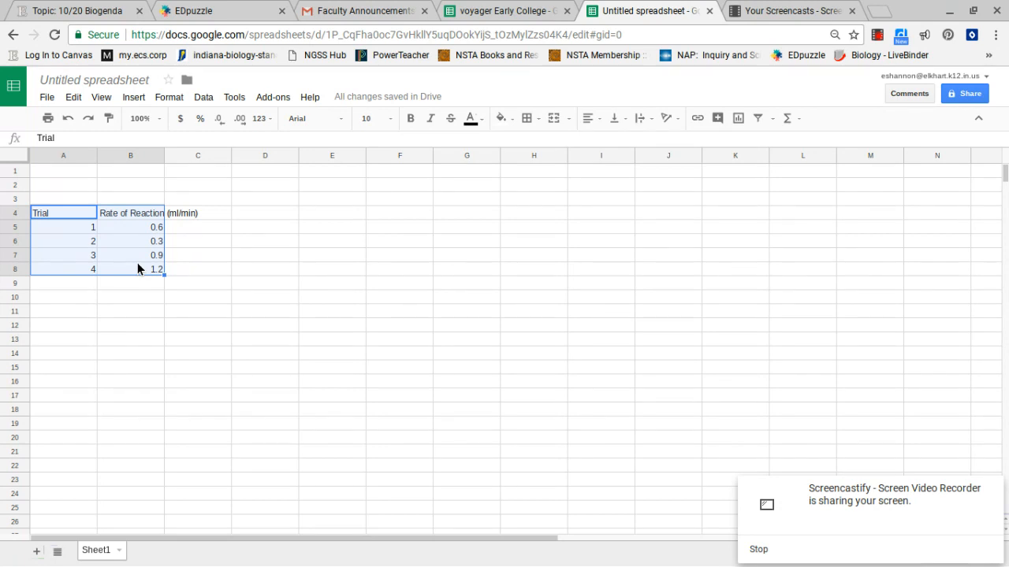
pyautogui.click(133, 97)
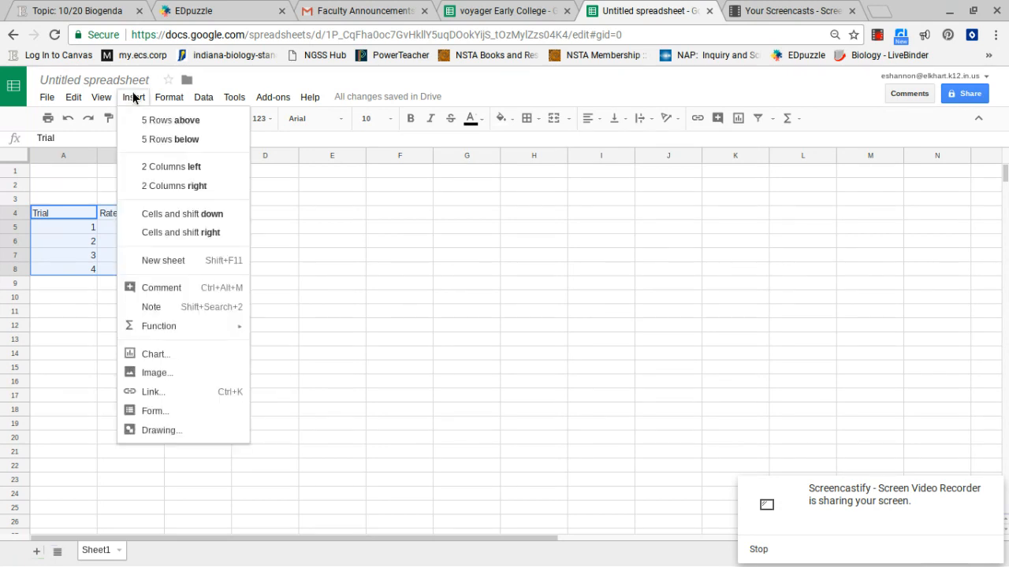
pyautogui.click(181, 354)
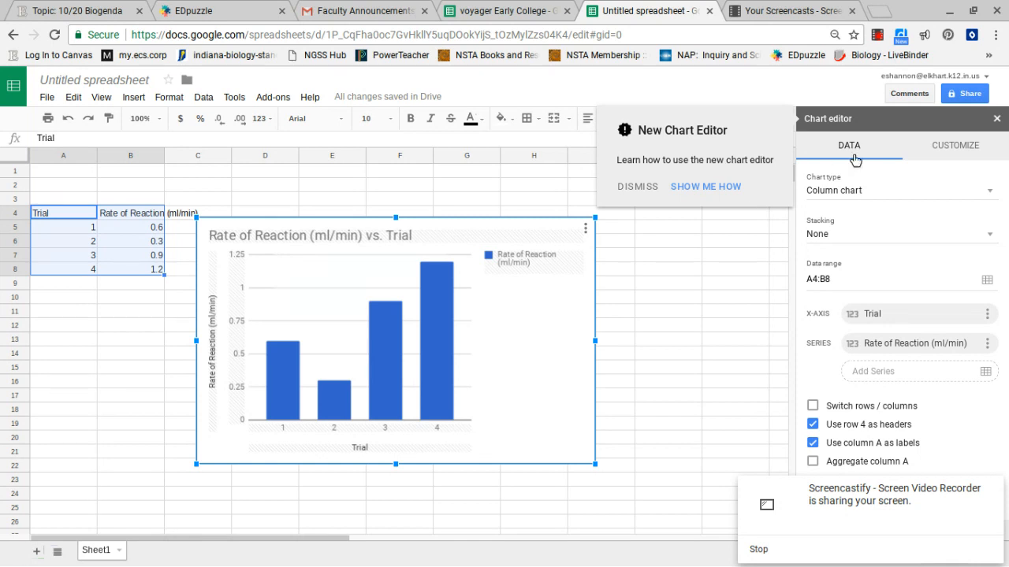
# - Try the Doughnut chart type, then switch back to the Column chart
pyautogui.click(984, 189)
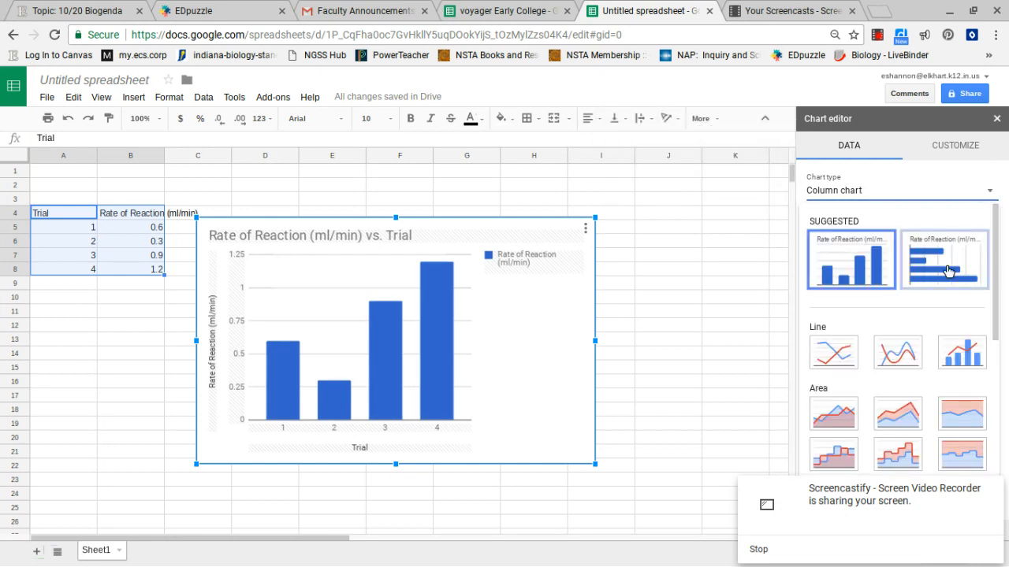
pyautogui.scroll(-5, 944, 320)
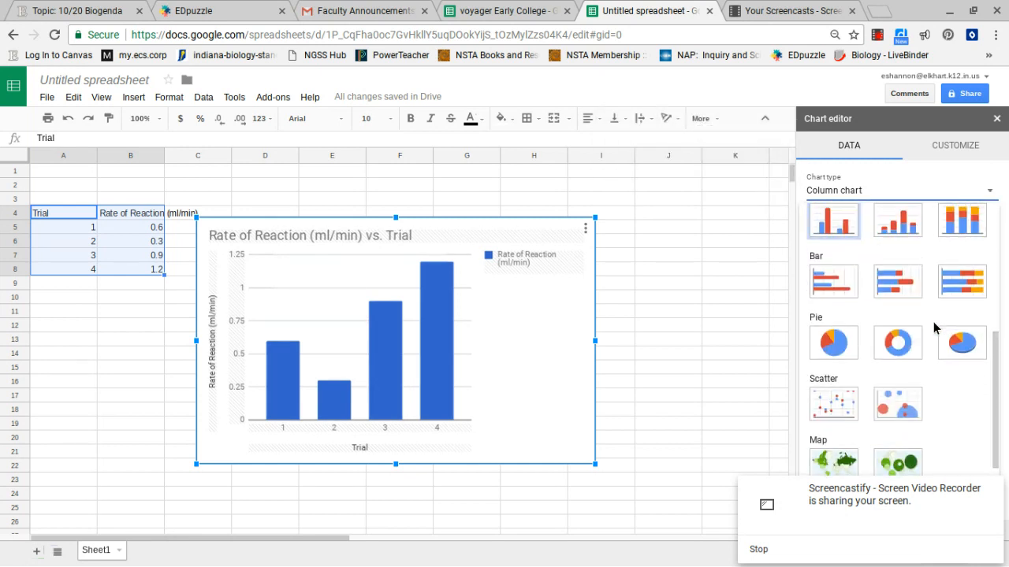
pyautogui.click(903, 351)
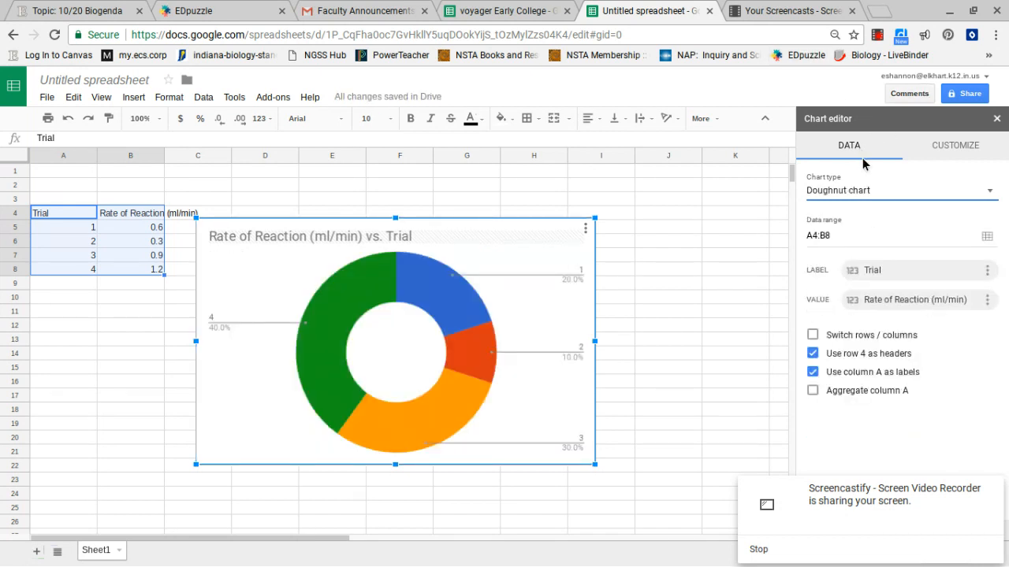
pyautogui.click(854, 195)
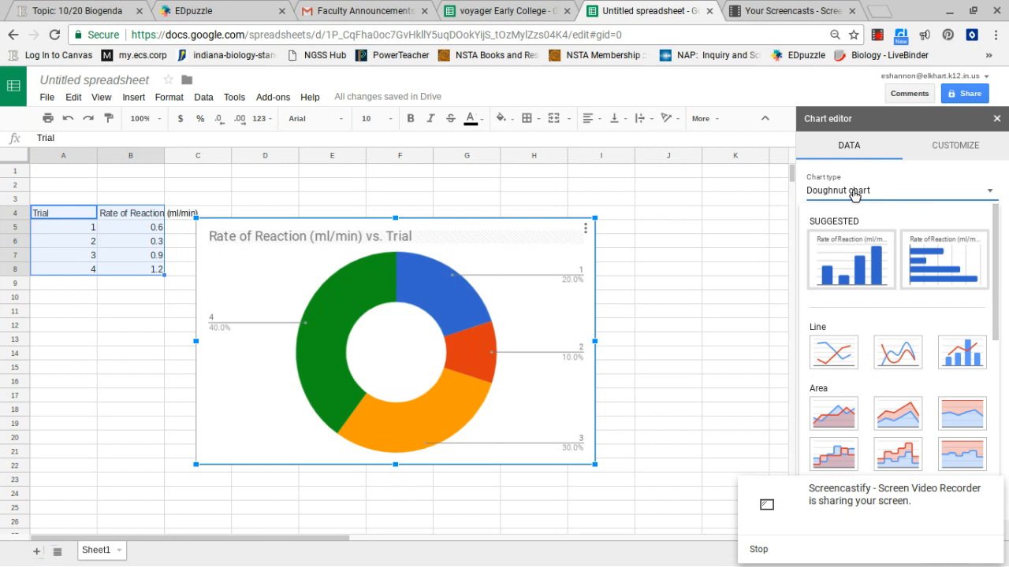
pyautogui.click(855, 241)
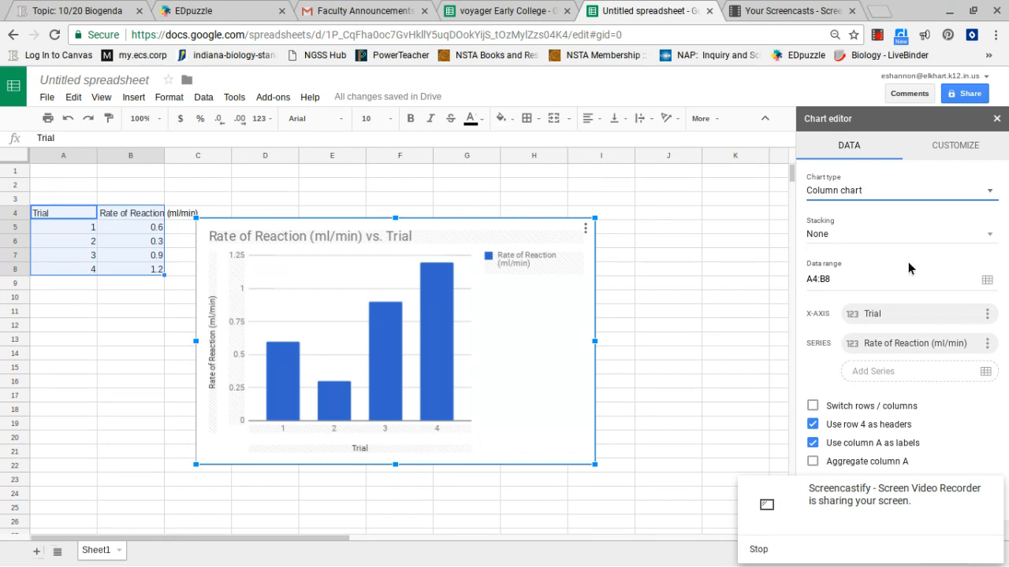
# - Edit the X-axis data range to B4:B8
pyautogui.click(988, 314)
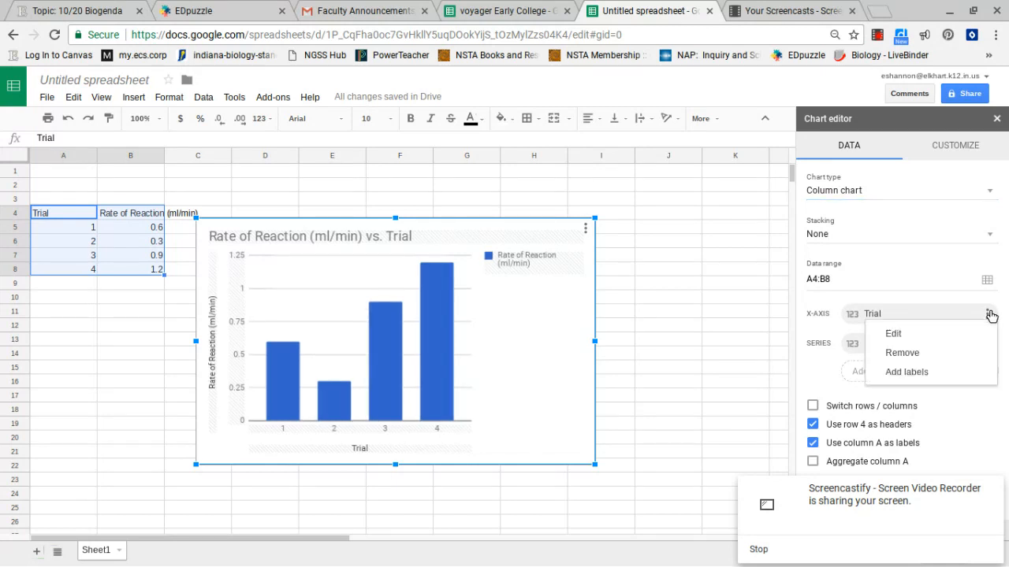
pyautogui.click(959, 336)
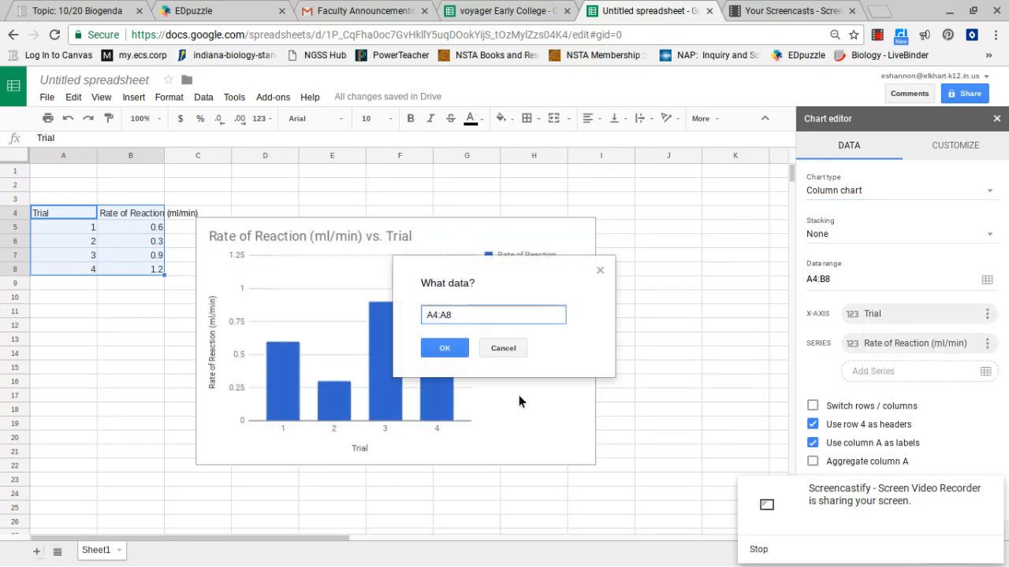
pyautogui.moveTo(457, 315); pyautogui.dragTo(410, 315)
pyautogui.write('b4:B8')
pyautogui.click(430, 341)
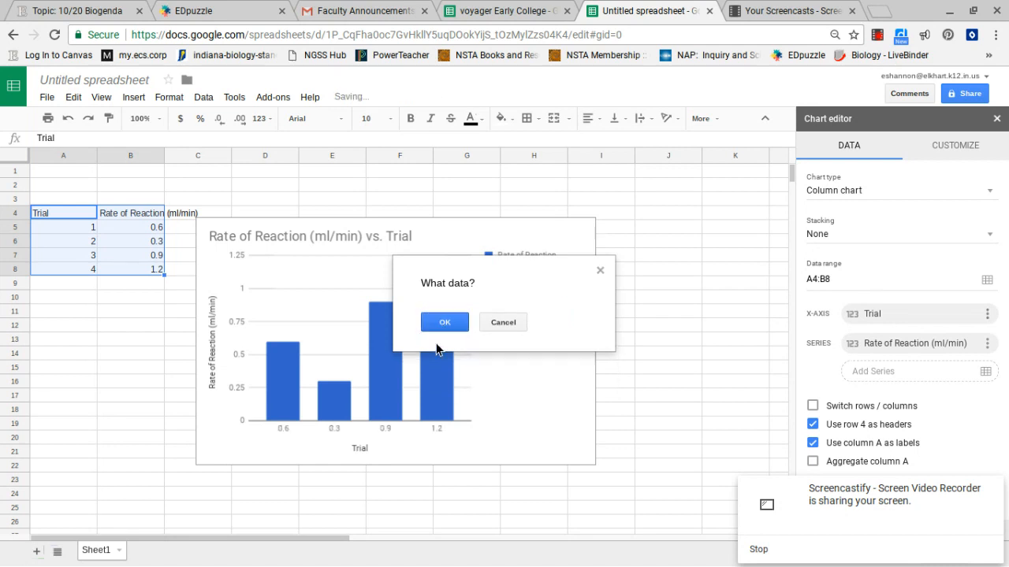
# - Change the chart's data range to B4:B8
pyautogui.click(898, 281)
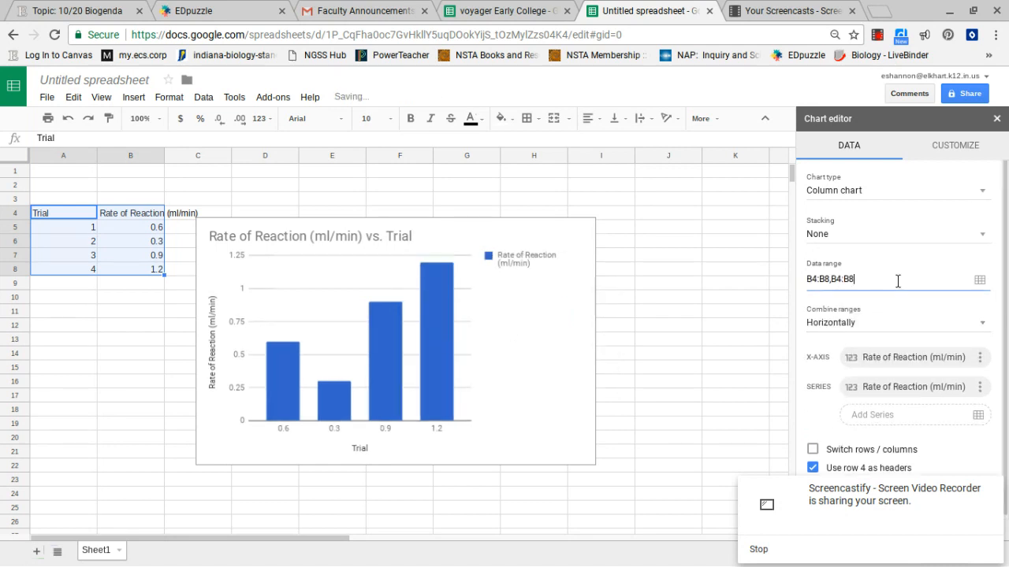
pyautogui.press('BackSpace')
pyautogui.press('BackSpace')
pyautogui.press('BackSpace')
pyautogui.press('BackSpace')
pyautogui.press('BackSpace')
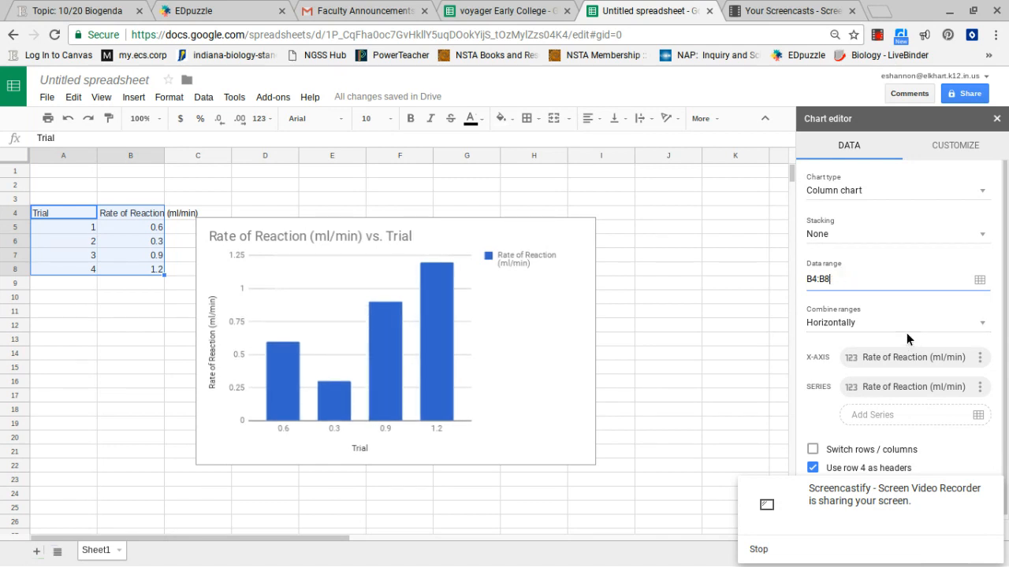
pyautogui.click(903, 354)
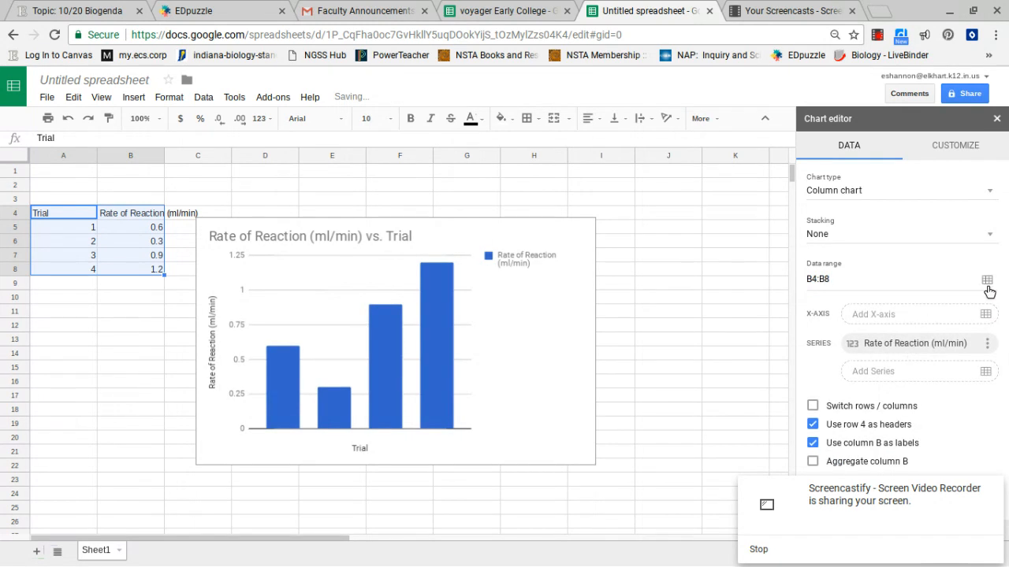
# - Add an X-axis using the Rate of Reaction cells B4:B8
pyautogui.click(985, 315)
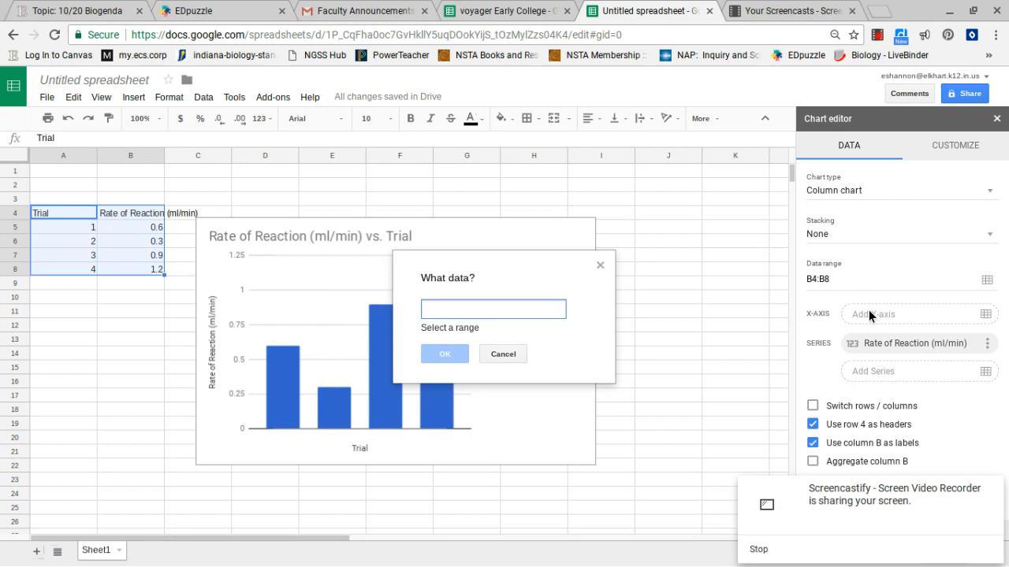
pyautogui.click(130, 213)
pyautogui.moveTo(130, 213); pyautogui.dragTo(132, 268)
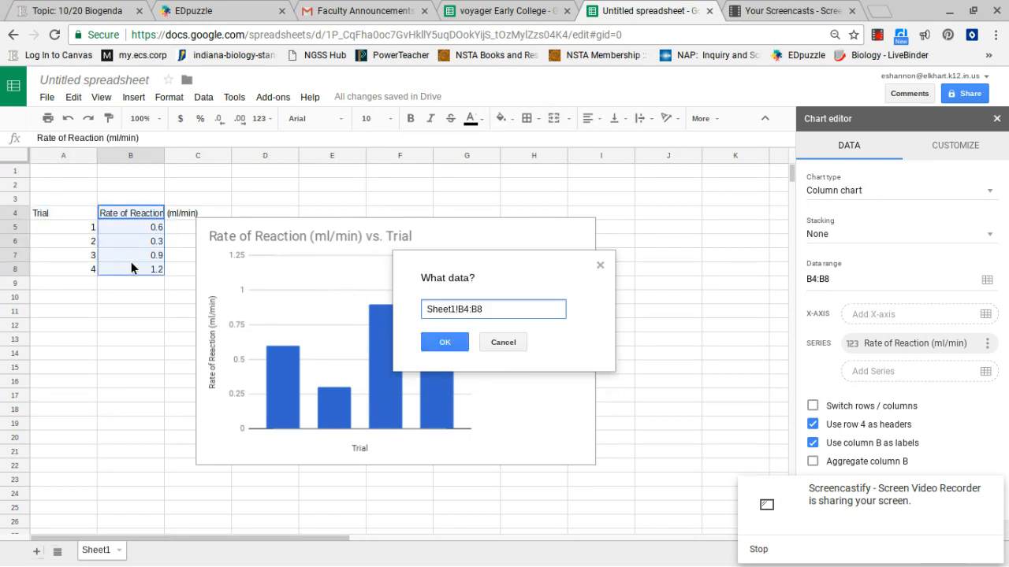
pyautogui.click(443, 340)
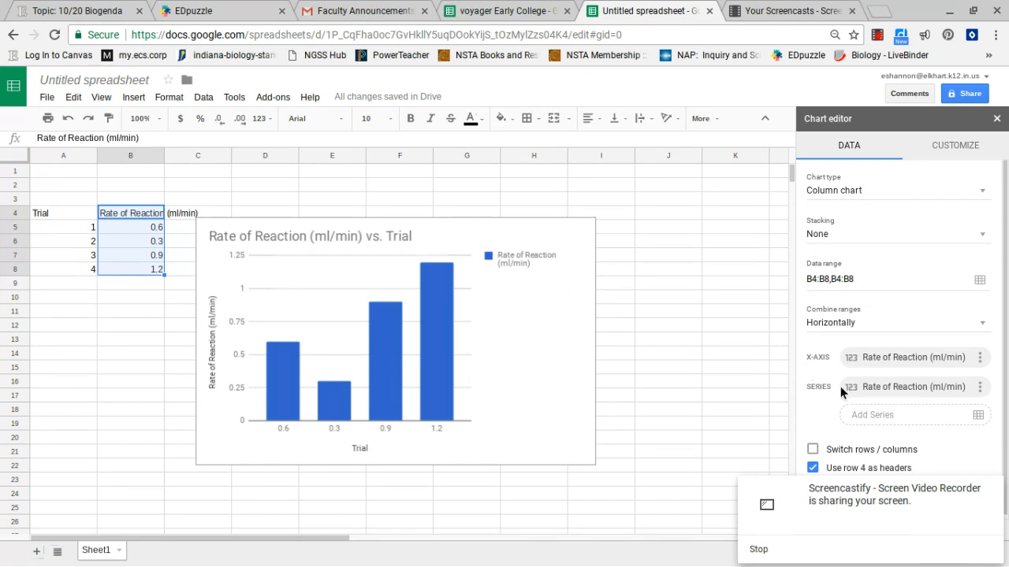
# - Edit the chart series to use the Trial cells A4:A8
pyautogui.click(979, 387)
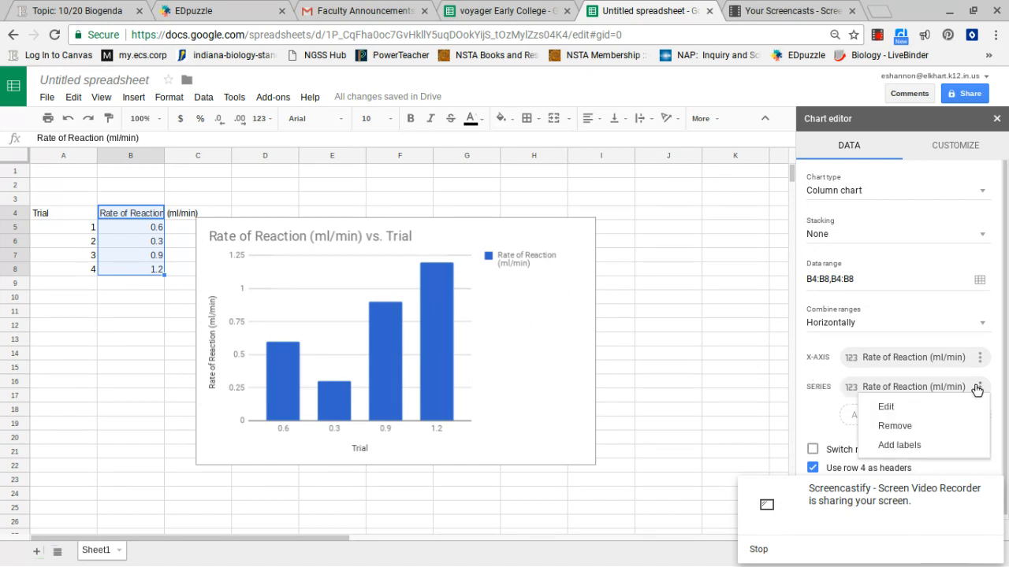
pyautogui.click(885, 406)
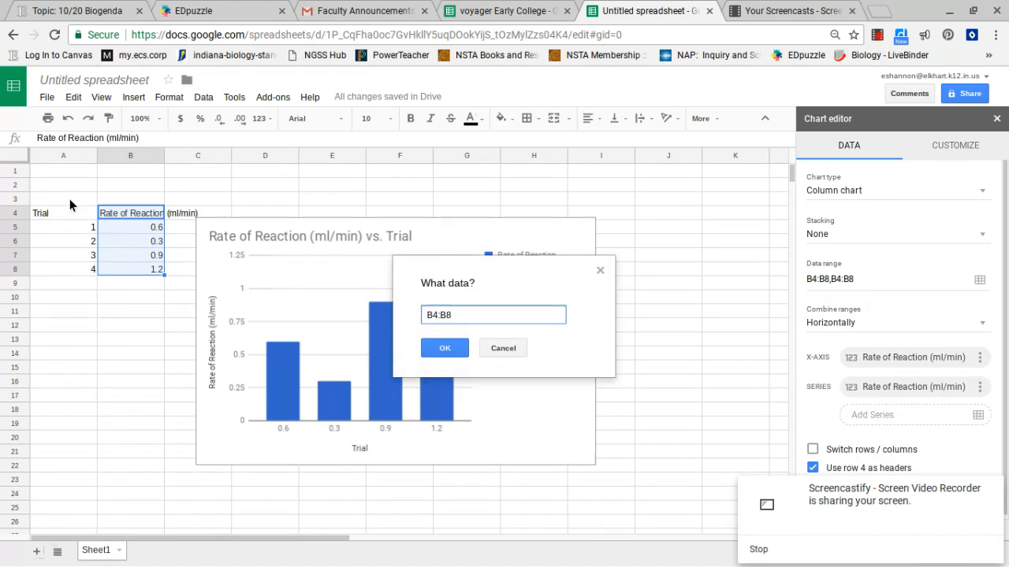
pyautogui.moveTo(67, 211); pyautogui.dragTo(59, 262)
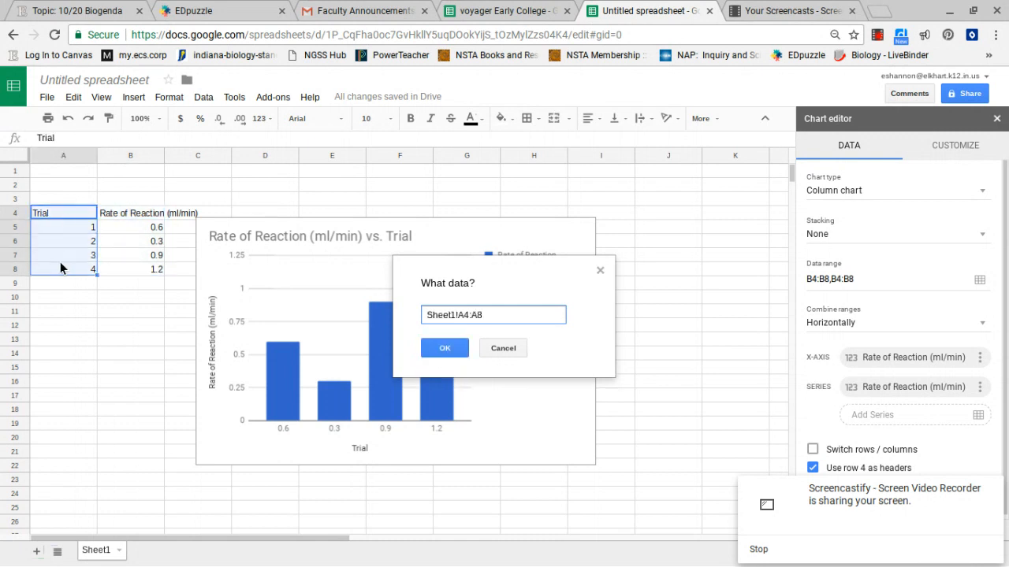
pyautogui.click(446, 348)
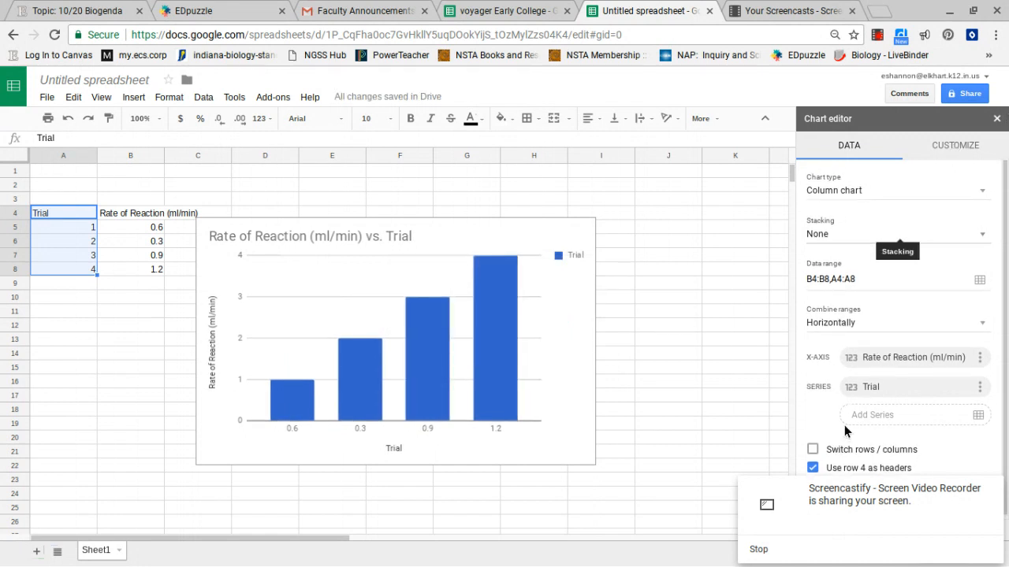
# - Toggle the switch rows/columns, row 4 as headers and column B as labels options off and back on
pyautogui.click(812, 450)
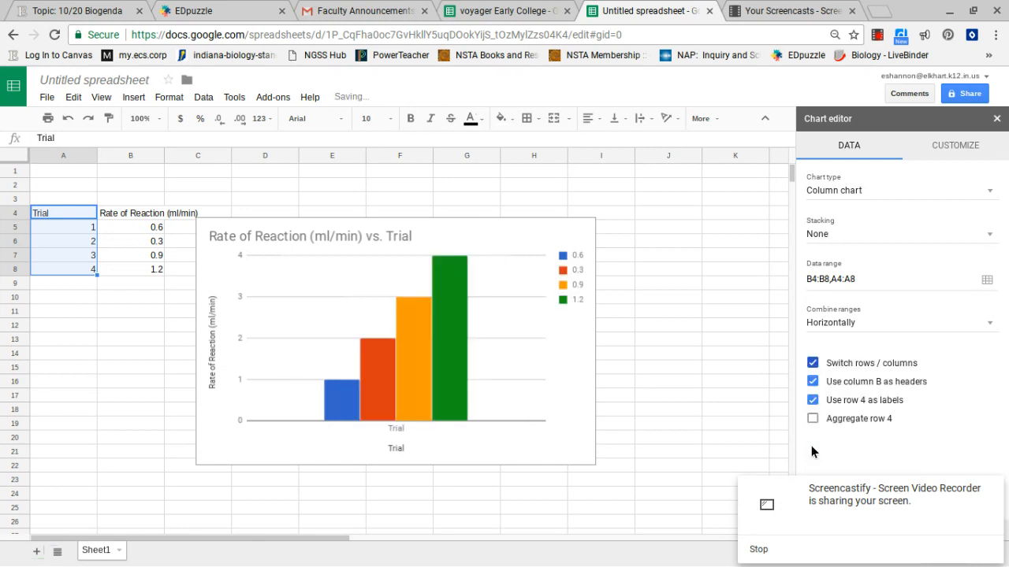
pyautogui.click(814, 363)
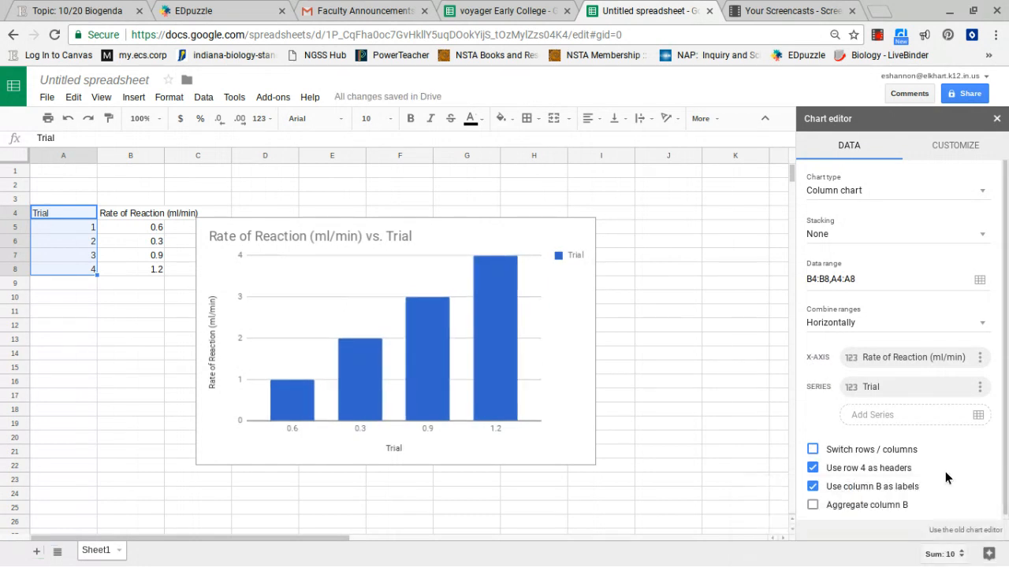
pyautogui.click(814, 486)
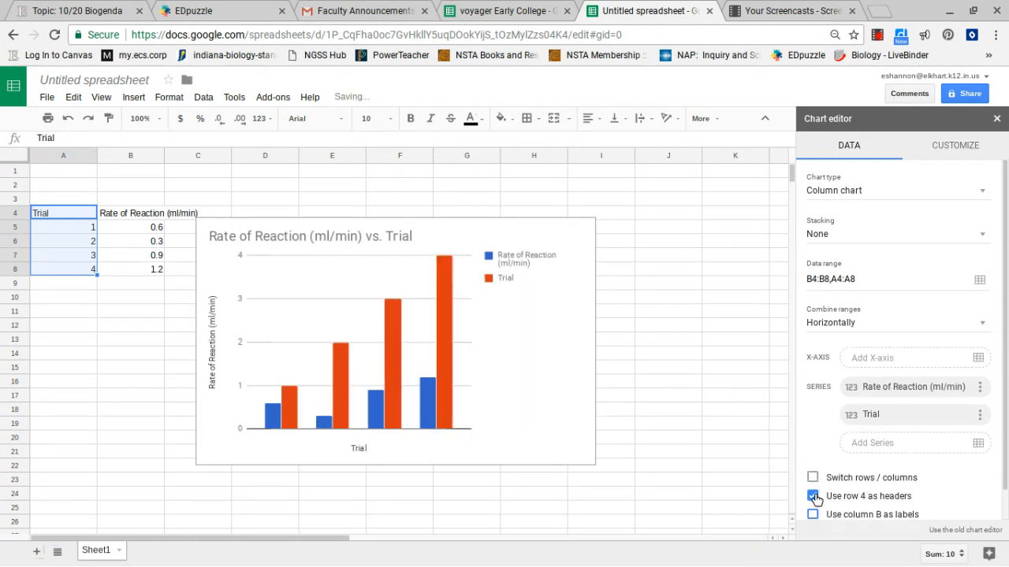
pyautogui.click(813, 496)
pyautogui.scroll(-1, 865, 427)
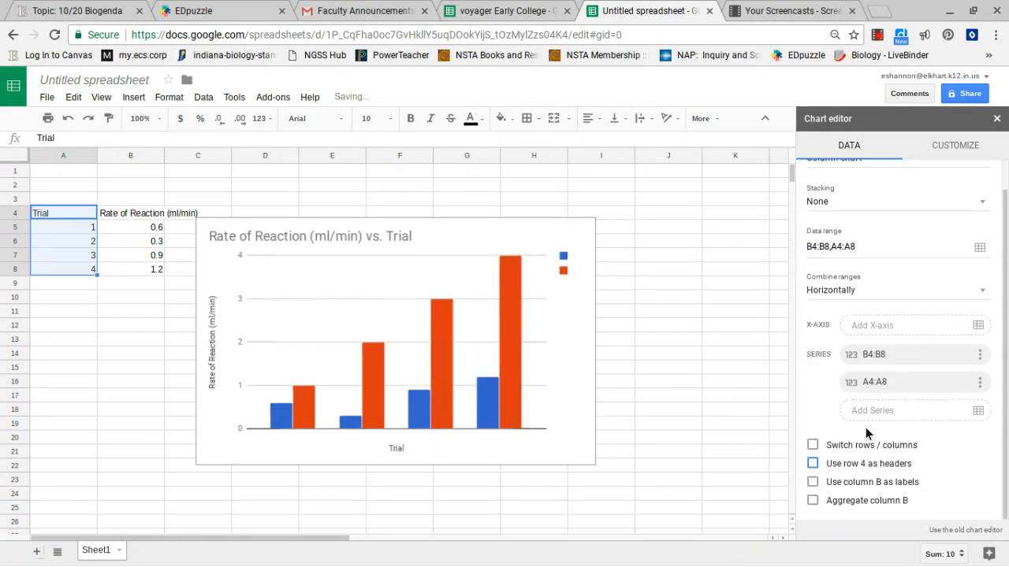
pyautogui.click(811, 468)
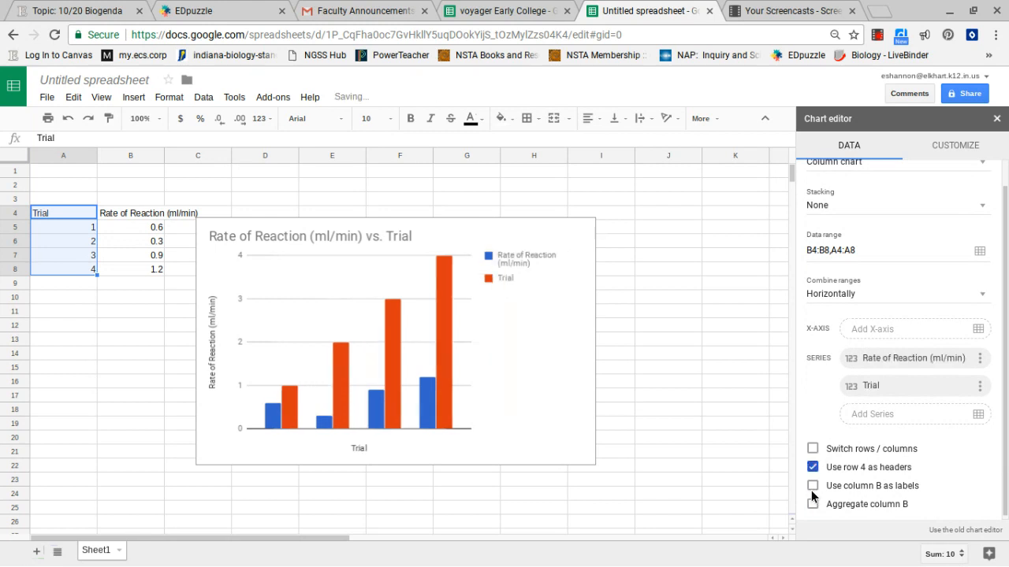
pyautogui.click(812, 485)
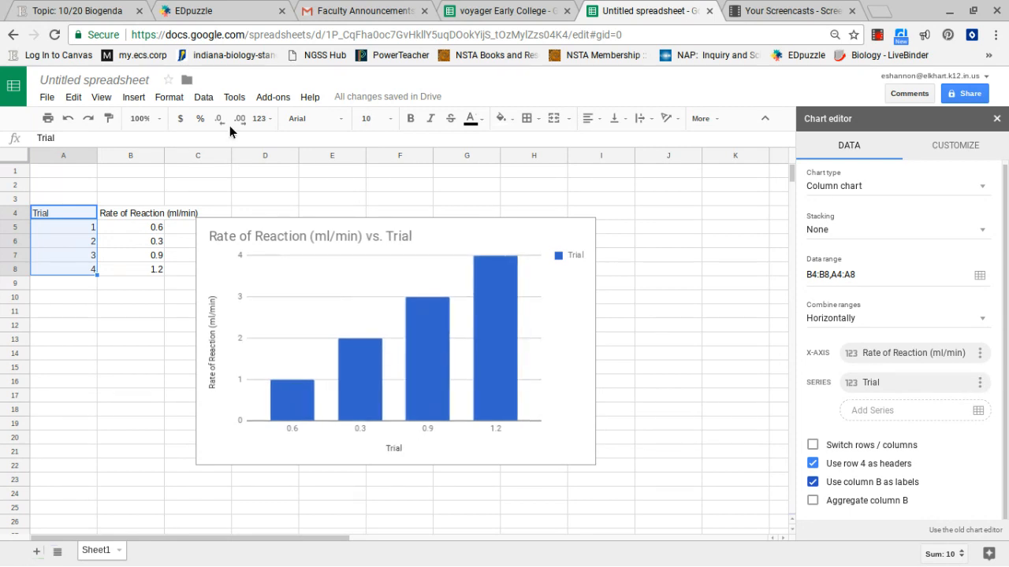
# - Undo the recent chart option changes several times
pyautogui.click(68, 120)
pyautogui.click(68, 119)
pyautogui.click(68, 120)
pyautogui.click(68, 120)
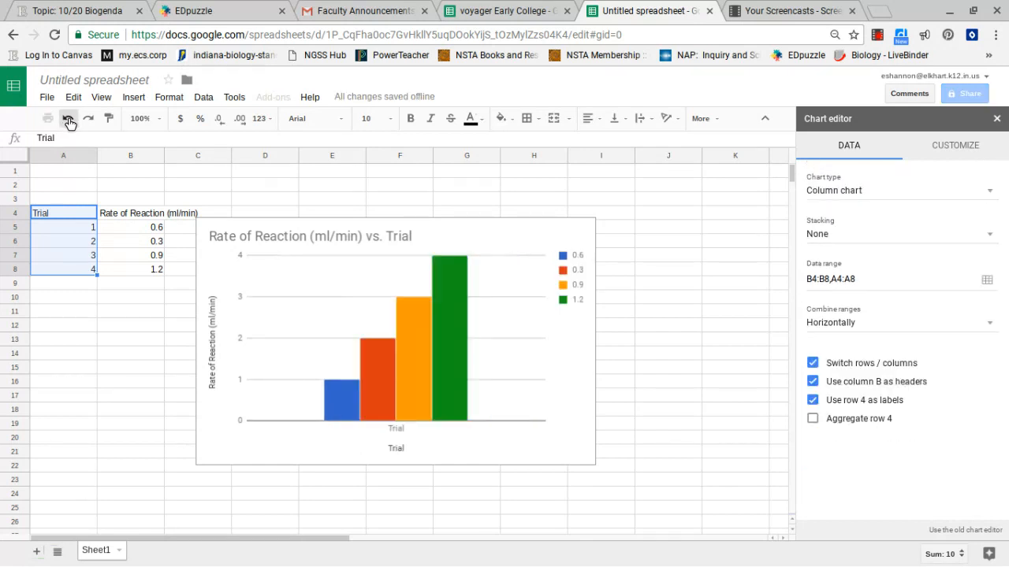
pyautogui.click(68, 119)
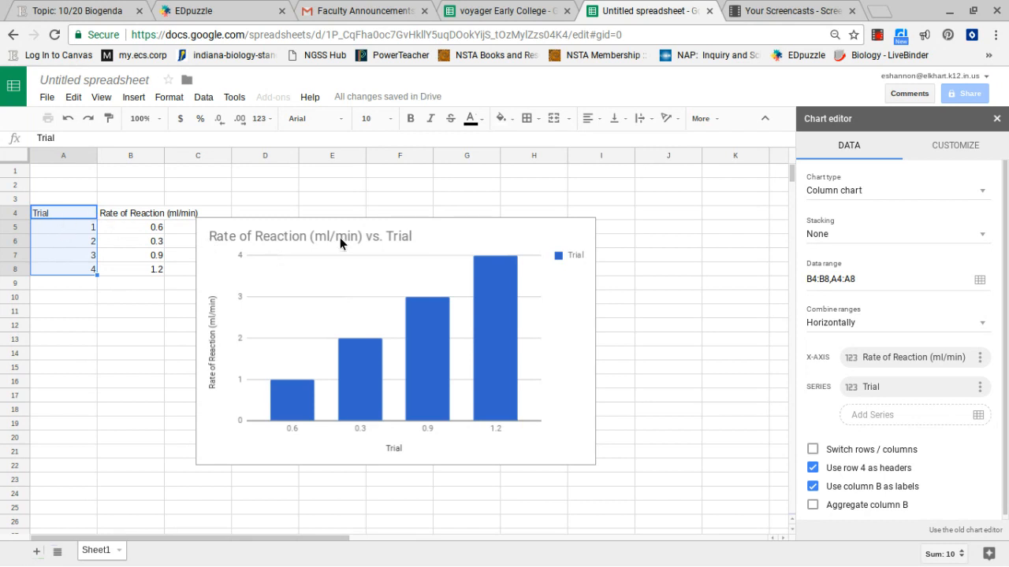
# - Open the chart's customization options and expand the Chart style, Chart & axis titles and Horizontal axis sections
pyautogui.click(373, 304)
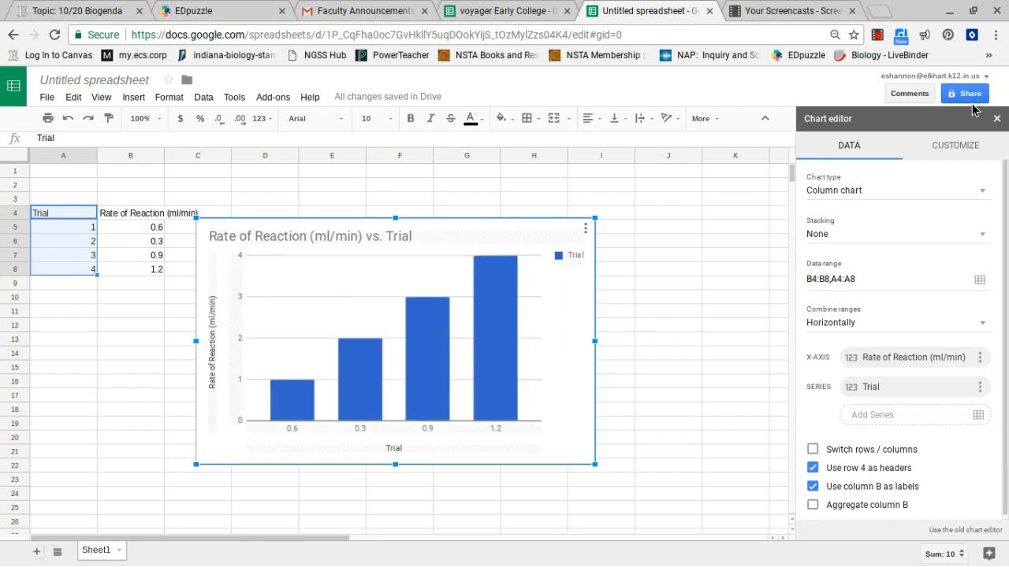
pyautogui.click(961, 143)
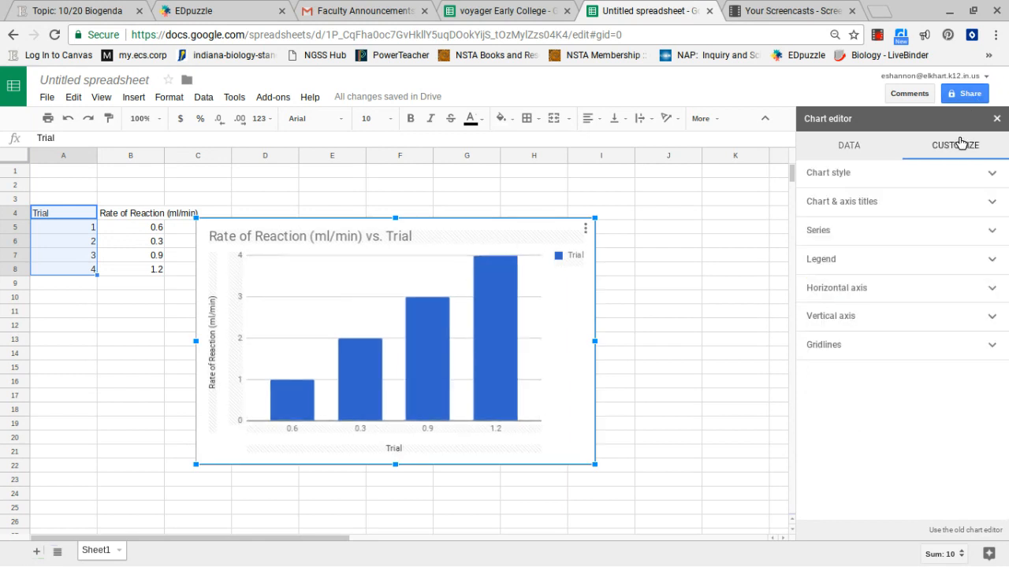
pyautogui.click(969, 176)
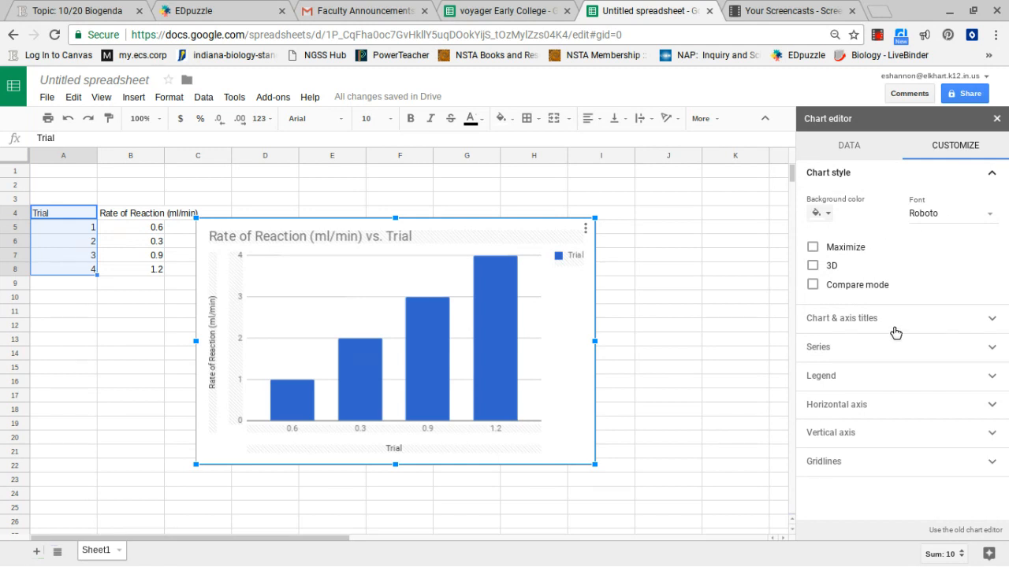
pyautogui.click(993, 319)
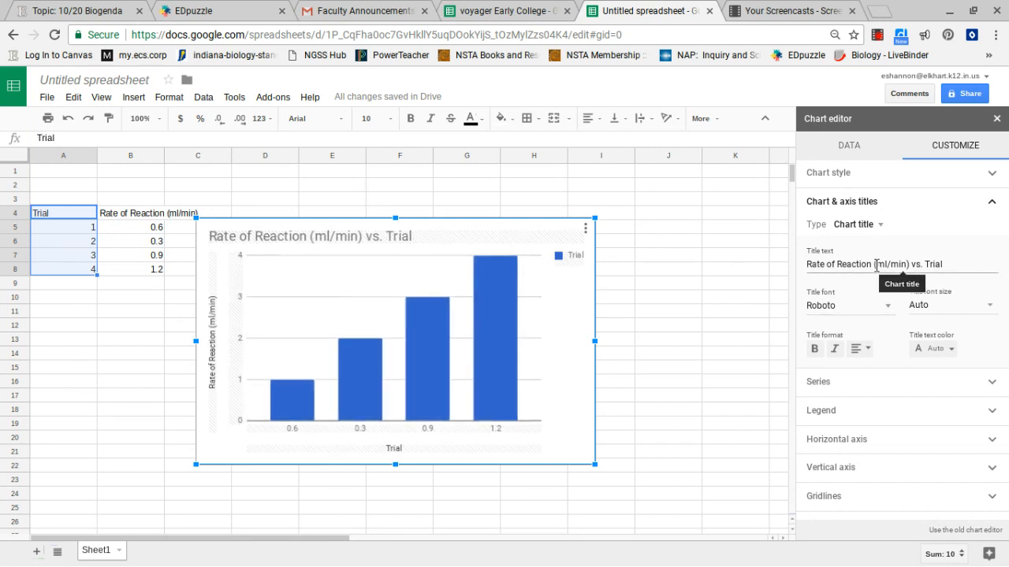
pyautogui.click(877, 444)
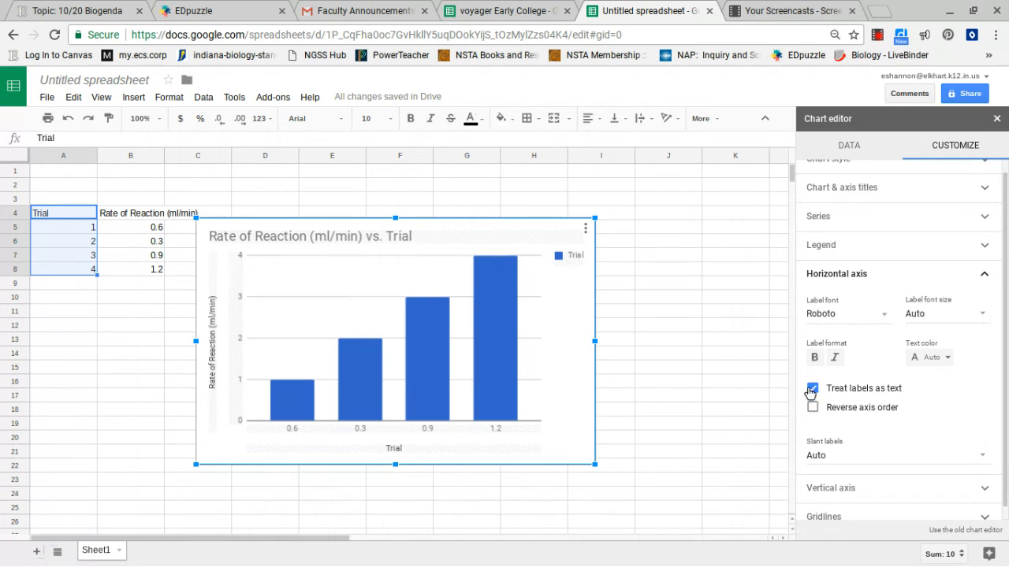
# - Enter the trial numbers 1 and 2 in cells A13 and B13
pyautogui.scroll(-1, 943, 423)
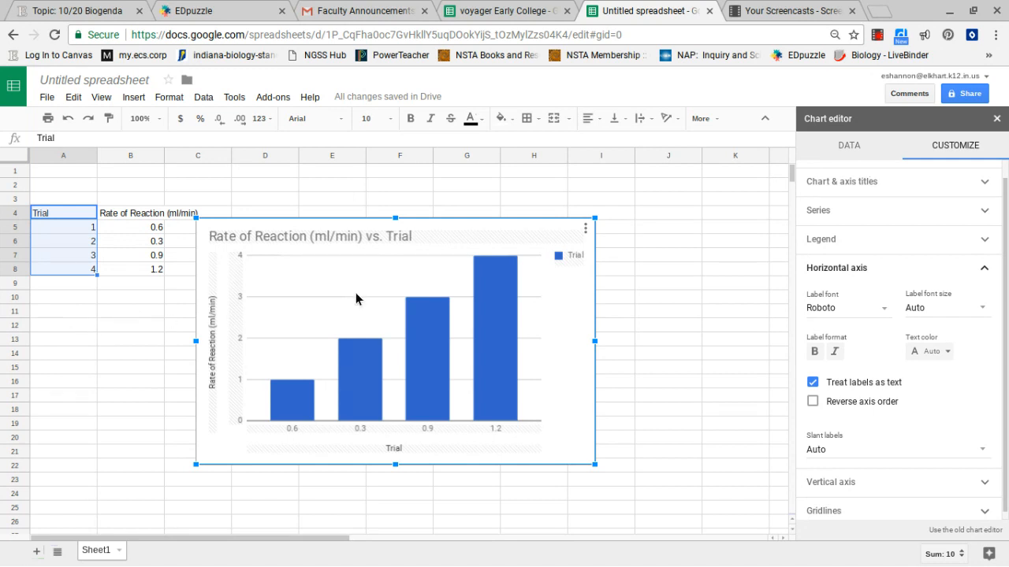
pyautogui.click(68, 340)
pyautogui.write('1')
pyautogui.press('Tab')
pyautogui.write('2')
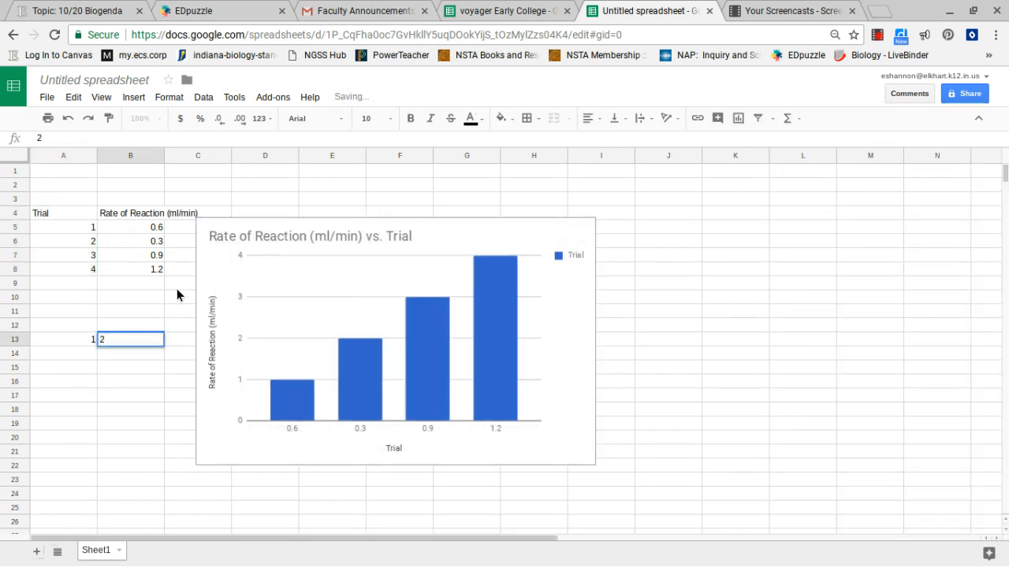
# - Move the existing chart to the right side of the sheet
pyautogui.click(572, 220)
pyautogui.moveTo(571, 216); pyautogui.dragTo(1005, 193)
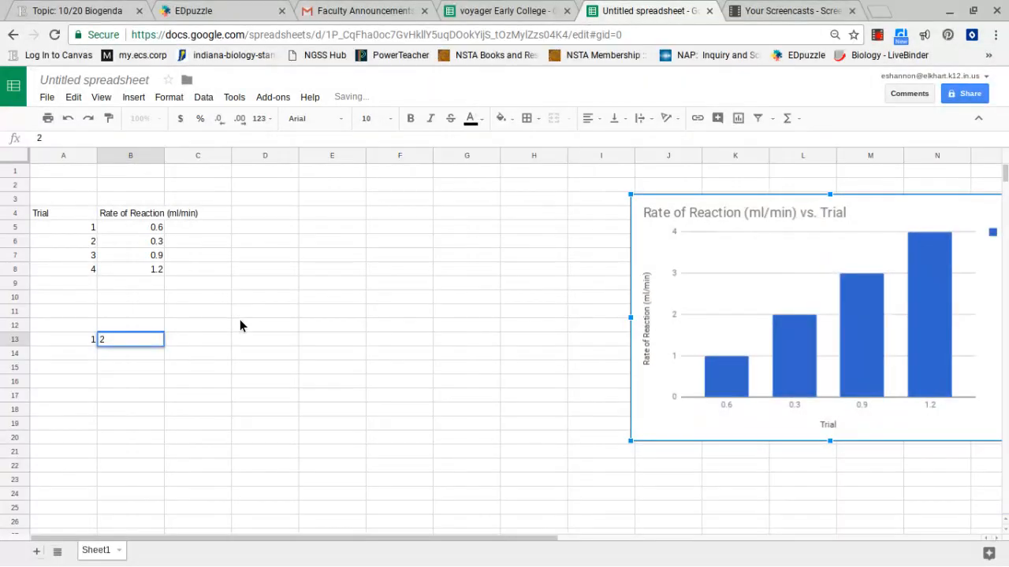
# - Complete row 13 with trial numbers 3 and 4 in cells C13 and D13
pyautogui.click(209, 344)
pyautogui.write('3')
pyautogui.press('Tab')
pyautogui.write('4')
pyautogui.press('Return')
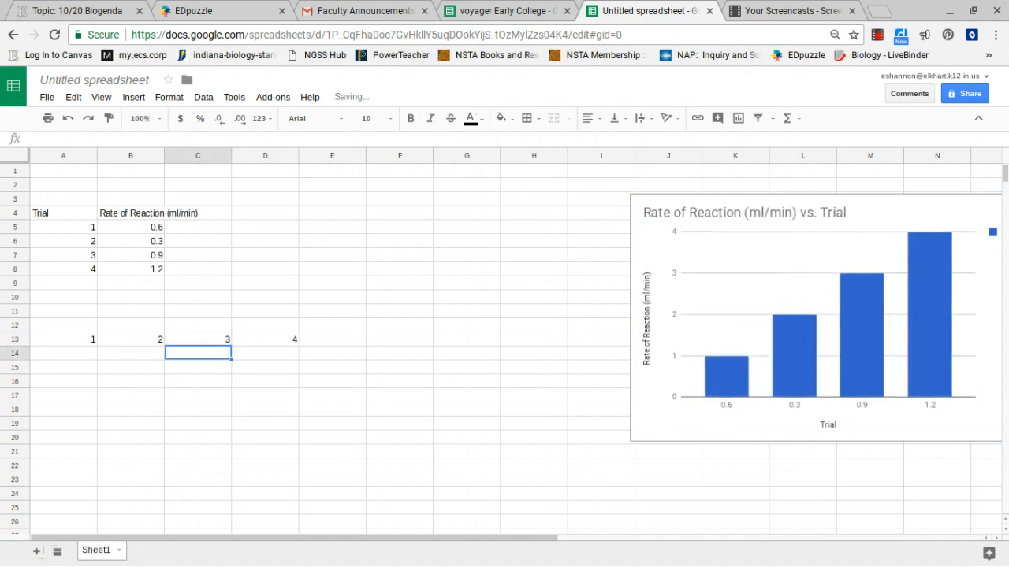
# - Enter the rates 0.6, 0.3, 0.9 and 1.2 in cells A14 through D14
pyautogui.press('Left')
pyautogui.press('Left')
pyautogui.write('0.6')
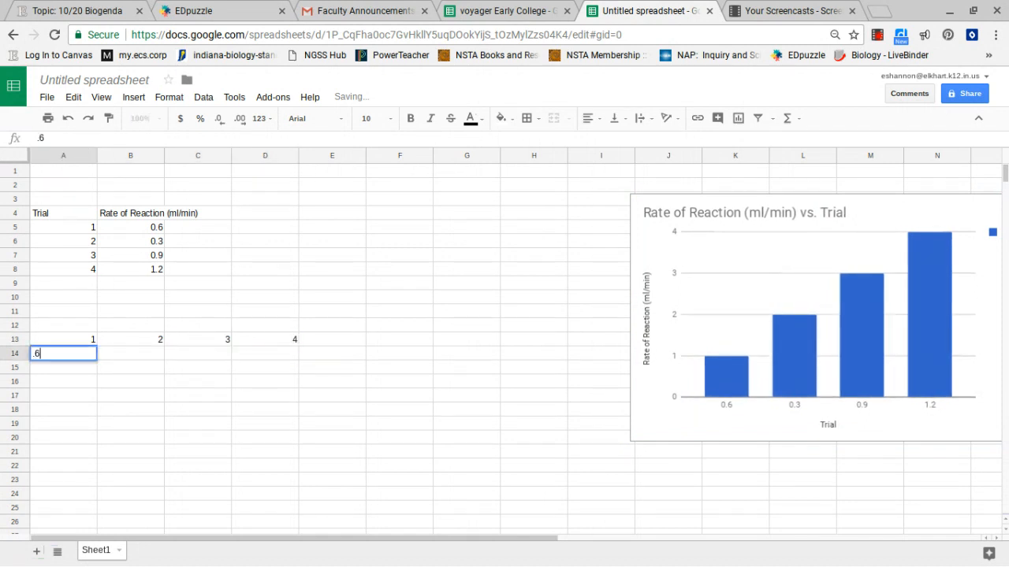
pyautogui.press('Tab')
pyautogui.write('.3')
pyautogui.press('Tab')
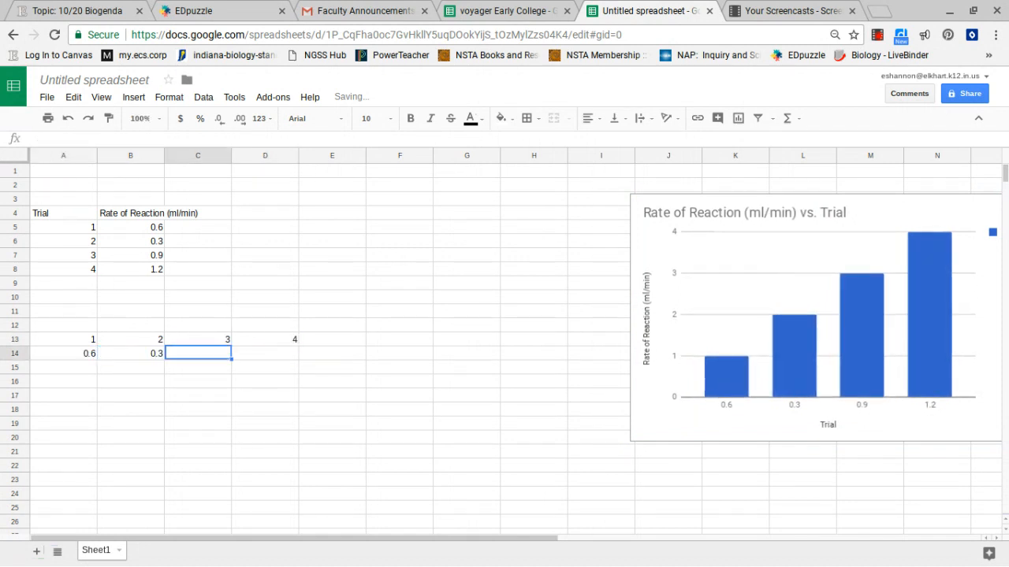
pyautogui.write('.9')
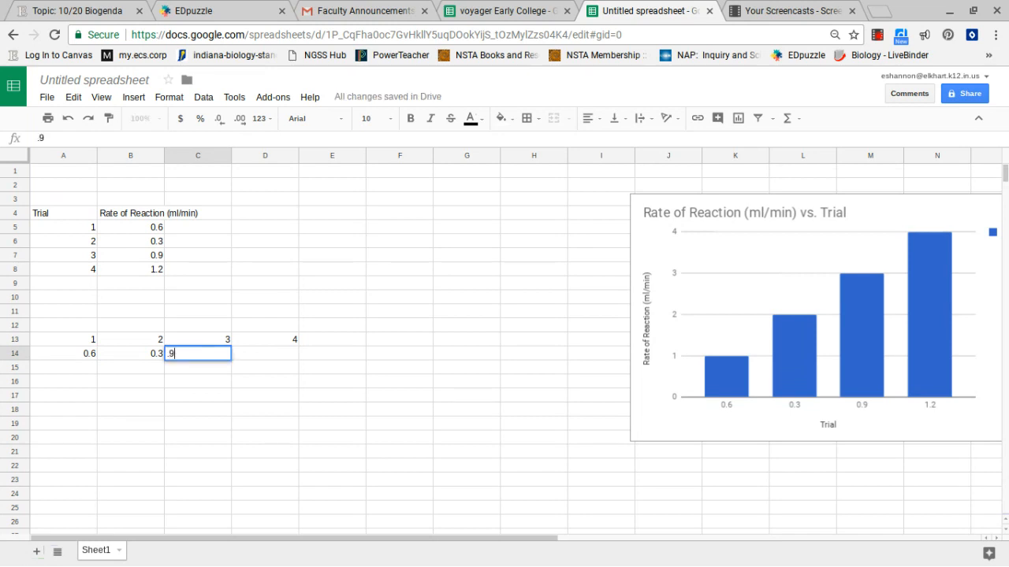
pyautogui.press('Tab')
pyautogui.write('1.2')
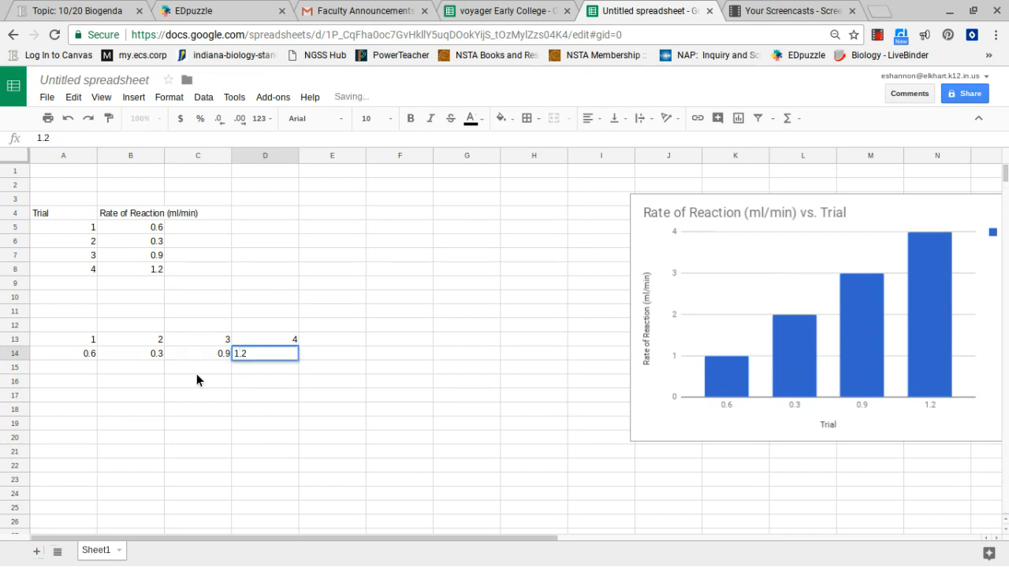
# - Select the range A13:D14 and insert a new chart from it
pyautogui.click(134, 405)
pyautogui.moveTo(78, 336); pyautogui.dragTo(273, 350)
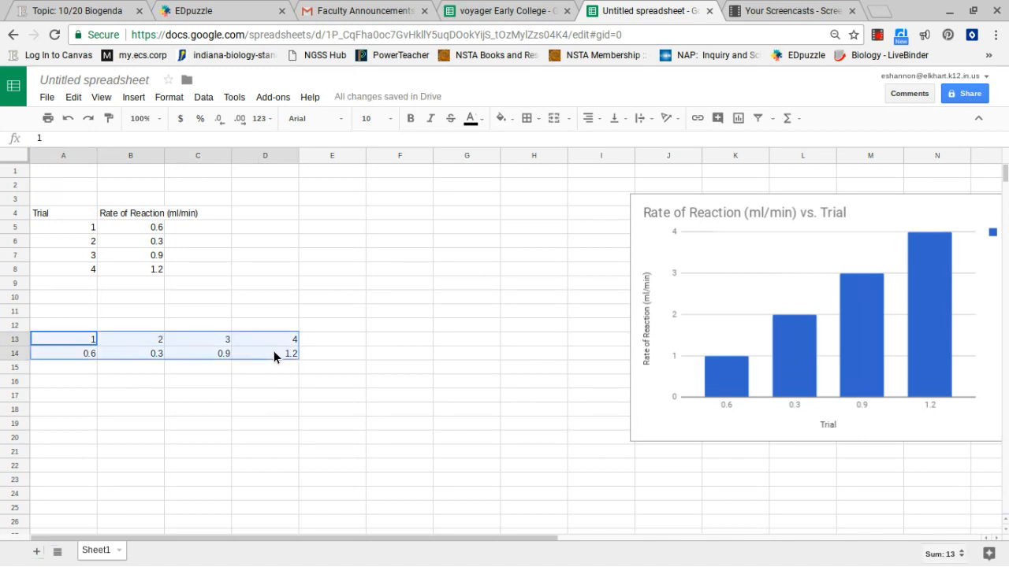
pyautogui.click(132, 101)
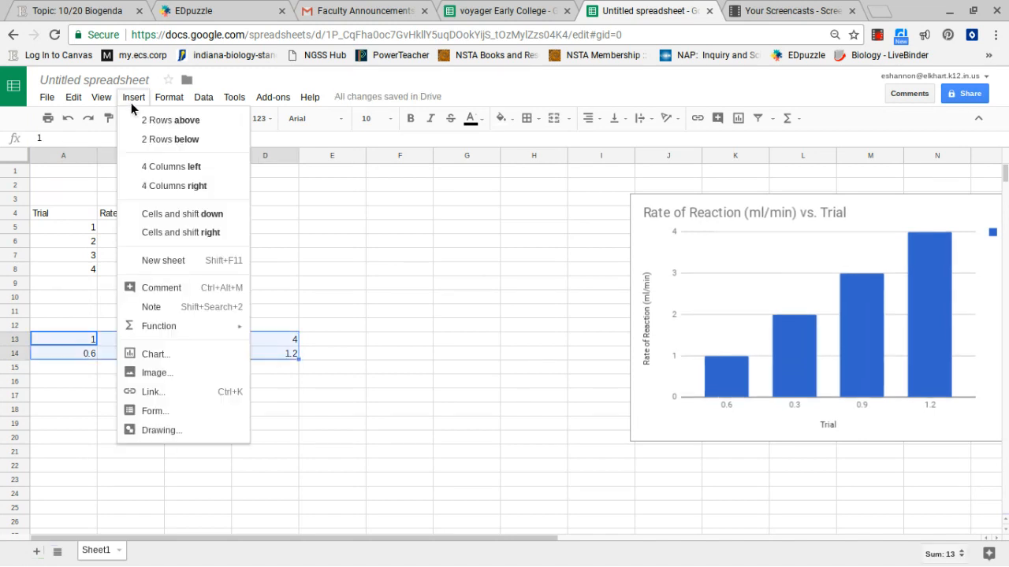
pyautogui.click(162, 355)
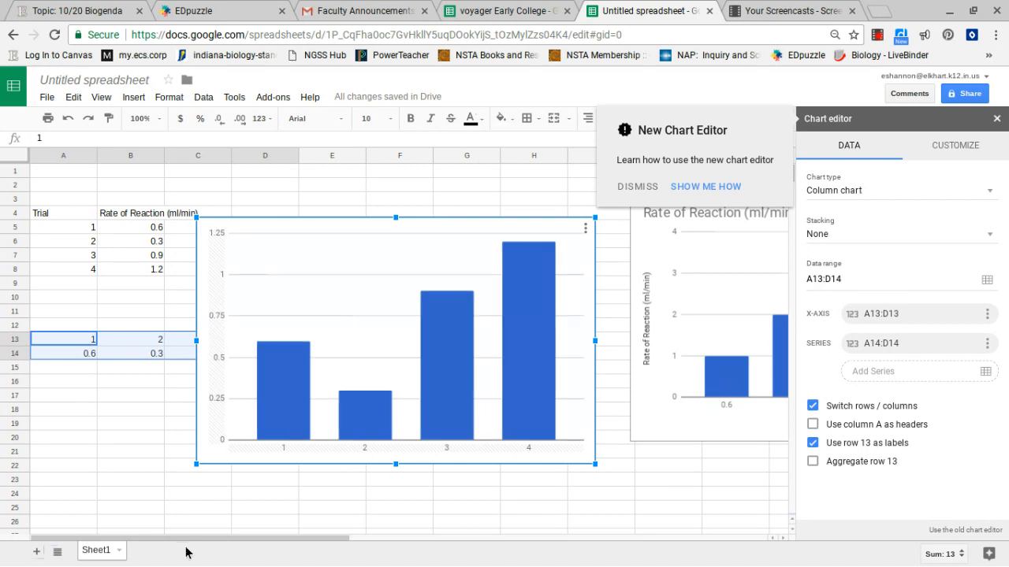
# - Select the new chart's plot area
pyautogui.moveTo(278, 359)
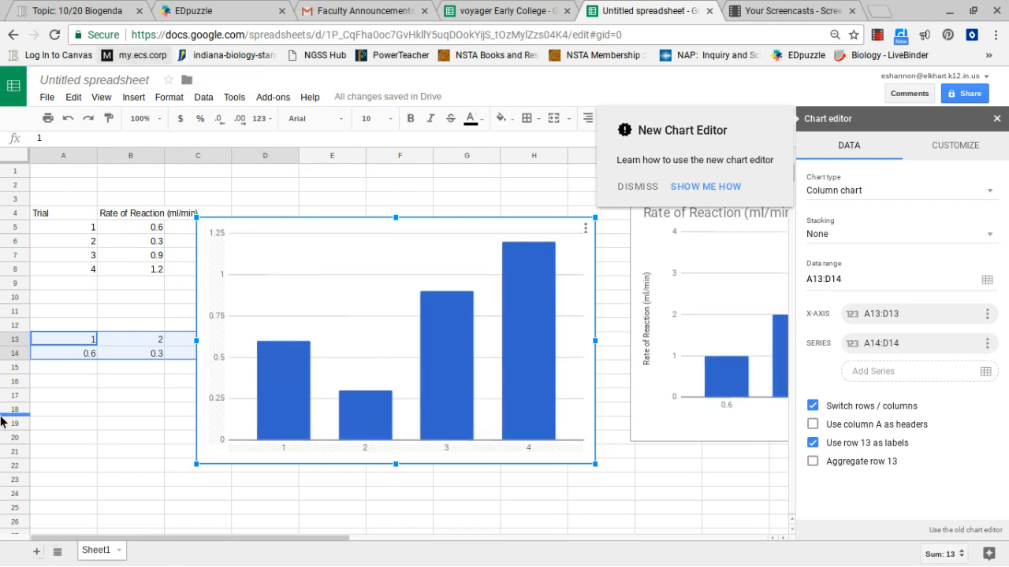
pyautogui.click(231, 294)
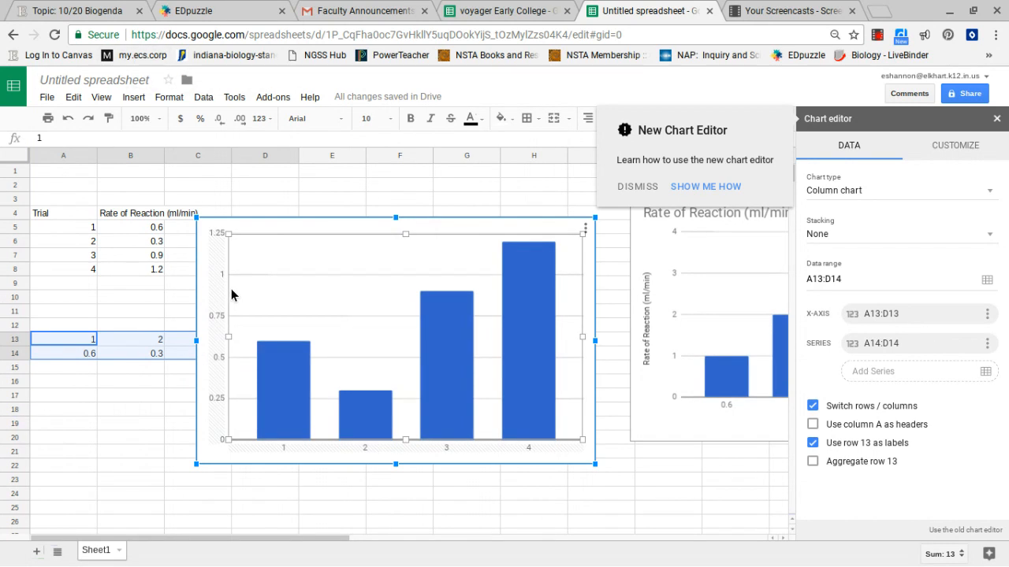